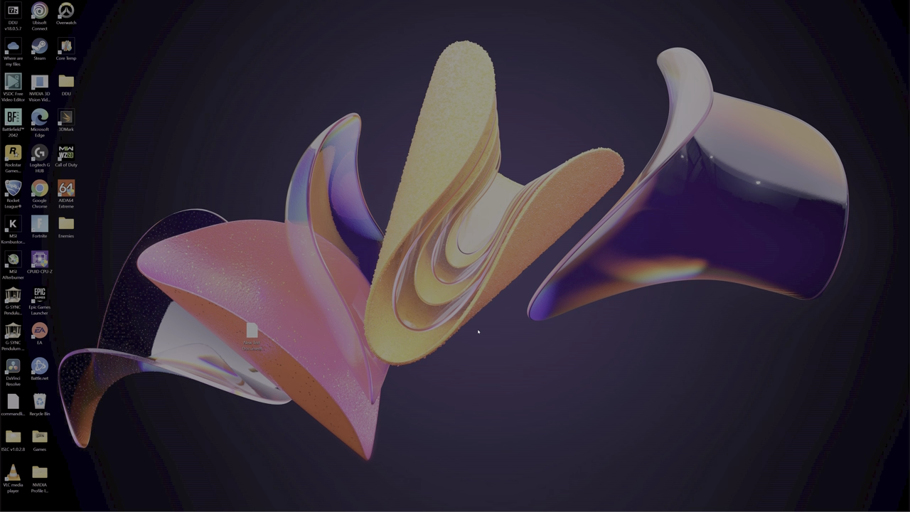
Switch to Microsoft Edge, search the web for "gsync compatible nvidia", and open NVIDIA's GeForce G-SYNC Monitors specs page.
mouse_move(426, 506)
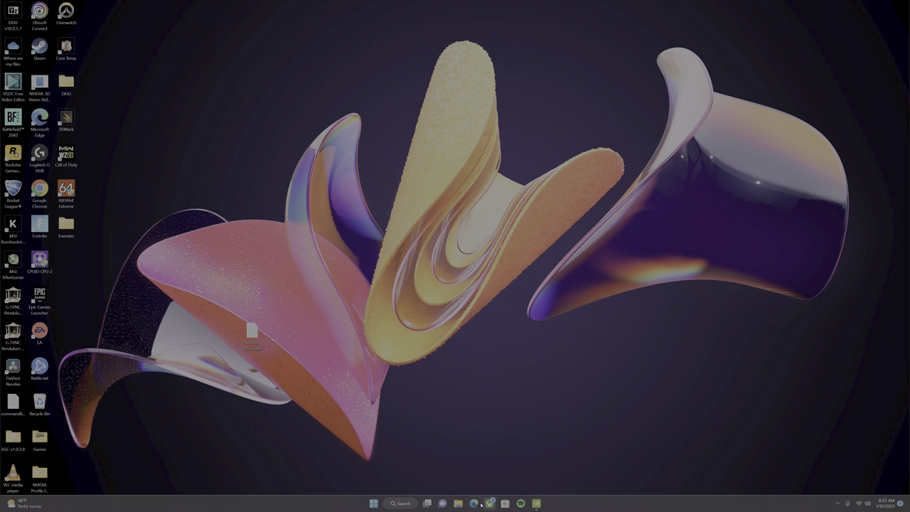
left_click(475, 503)
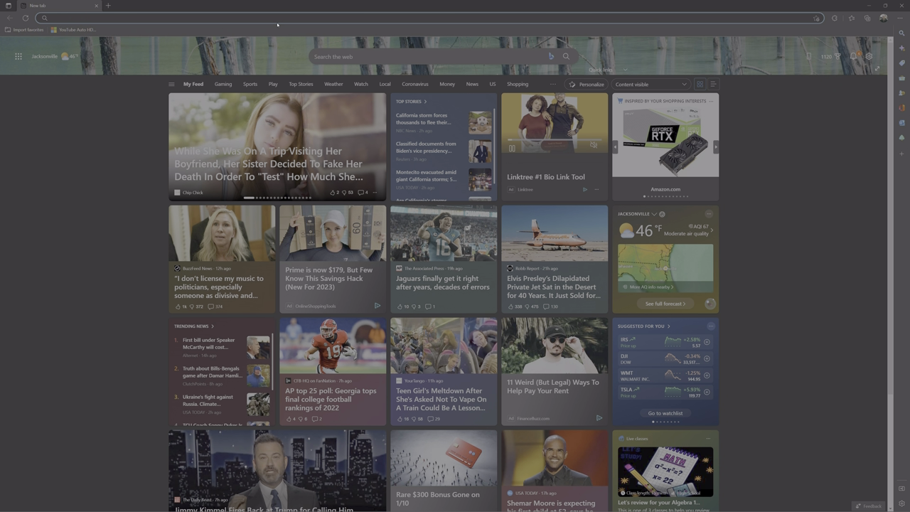
type("gsync")
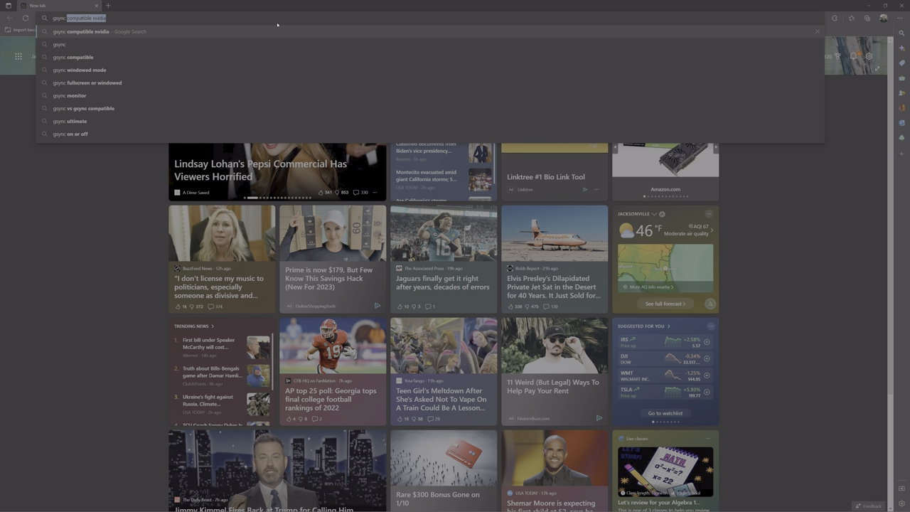
key("Return")
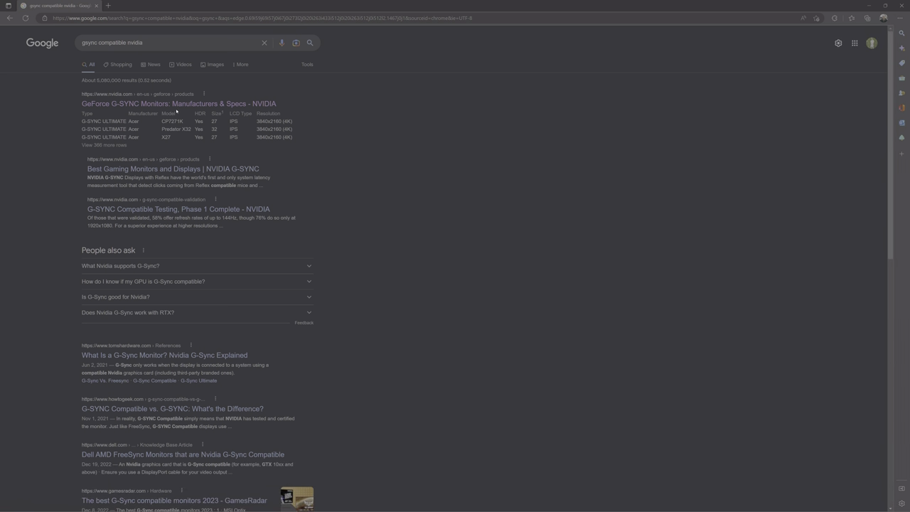
left_click(175, 105)
Examine the G-SYNC monitor table, comparing the variable refresh rate ranges of the G-SYNC Ultimate, G-SYNC and G-SYNC Compatible models.
scroll(256, 235, "down", 3)
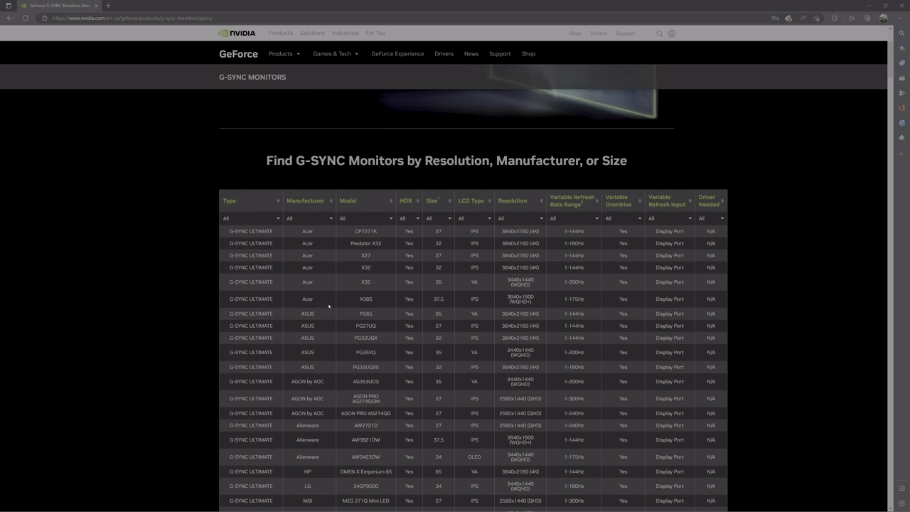
scroll(255, 234, "down", 2)
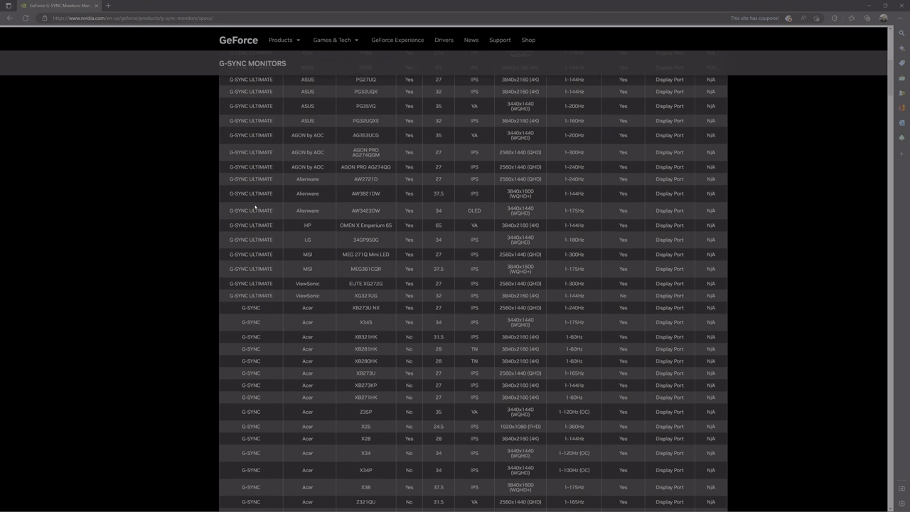
scroll(258, 107, "down", 2)
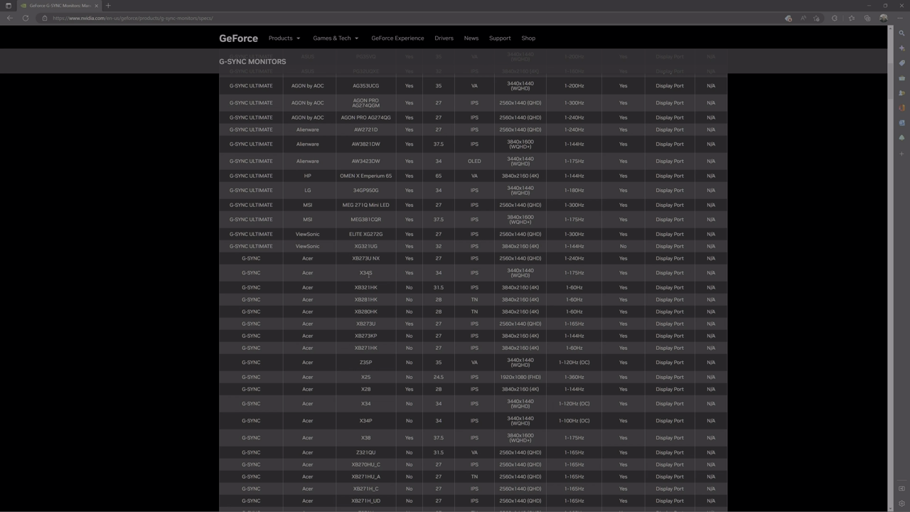
scroll(441, 270, "down", 2)
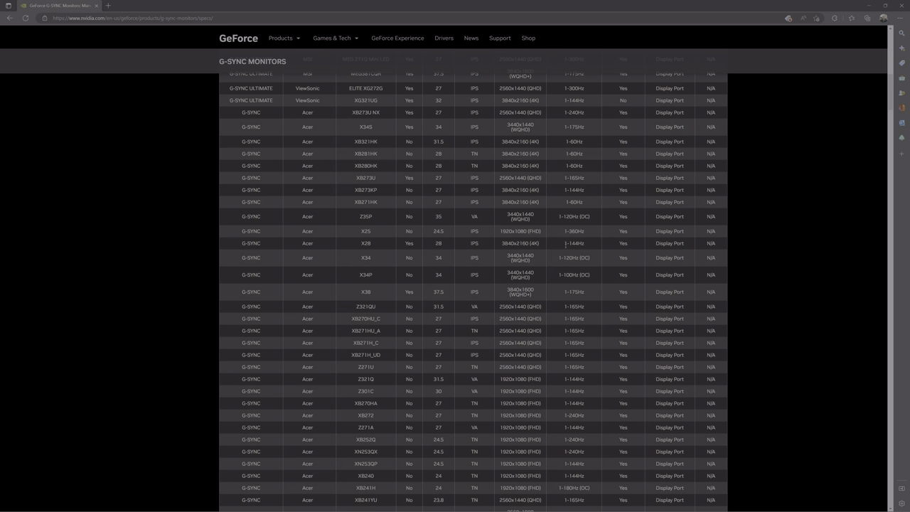
scroll(566, 247, "down", 12)
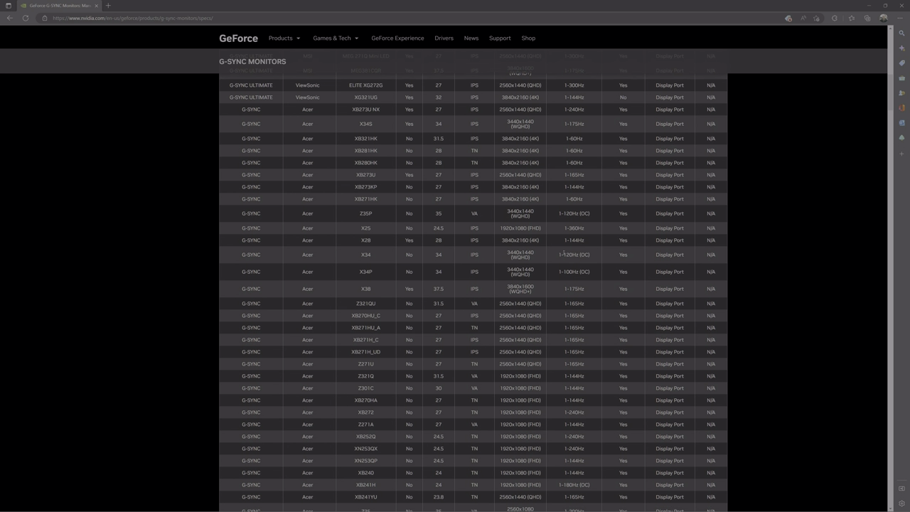
scroll(247, 383, "down", 1)
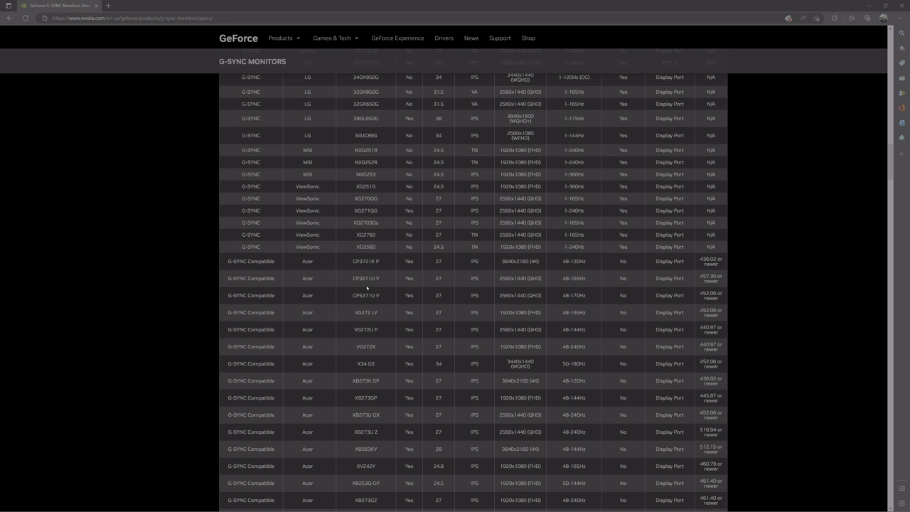
scroll(302, 298, "down", 1)
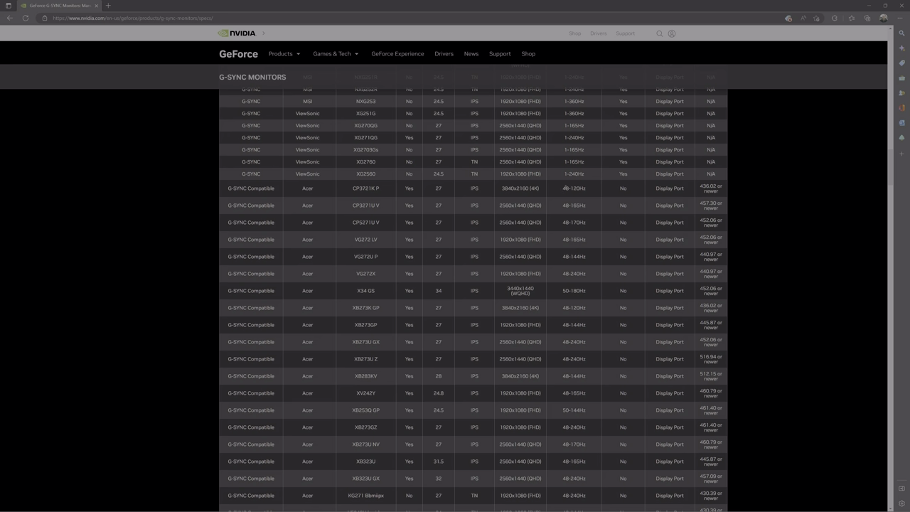
scroll(558, 190, "down", 15)
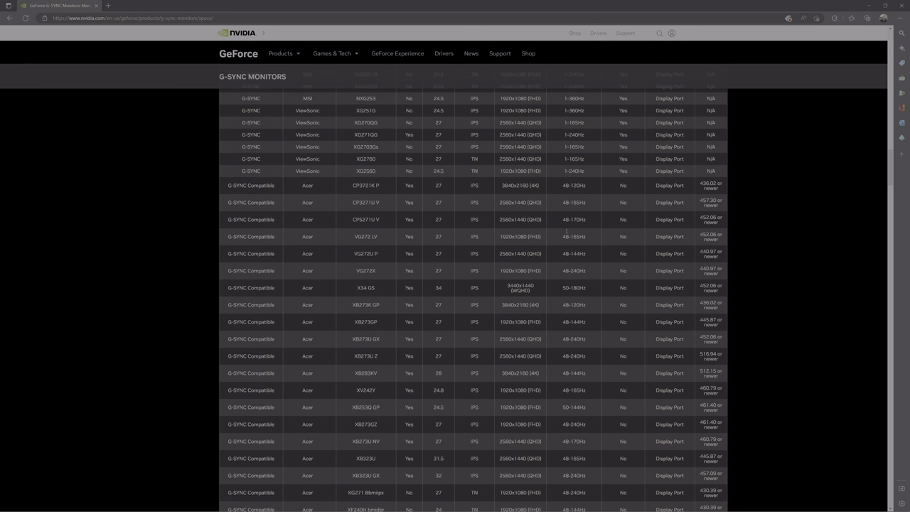
scroll(572, 262, "up", 5)
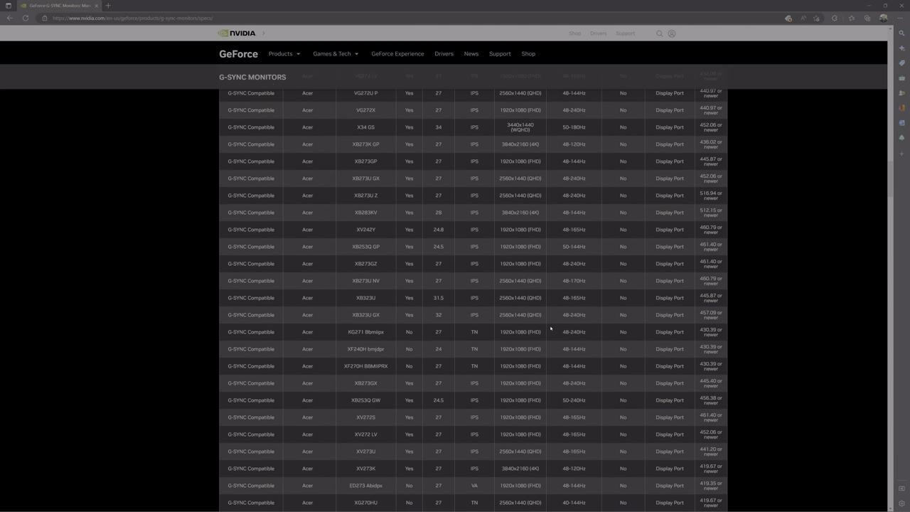
scroll(561, 314, "up", 10)
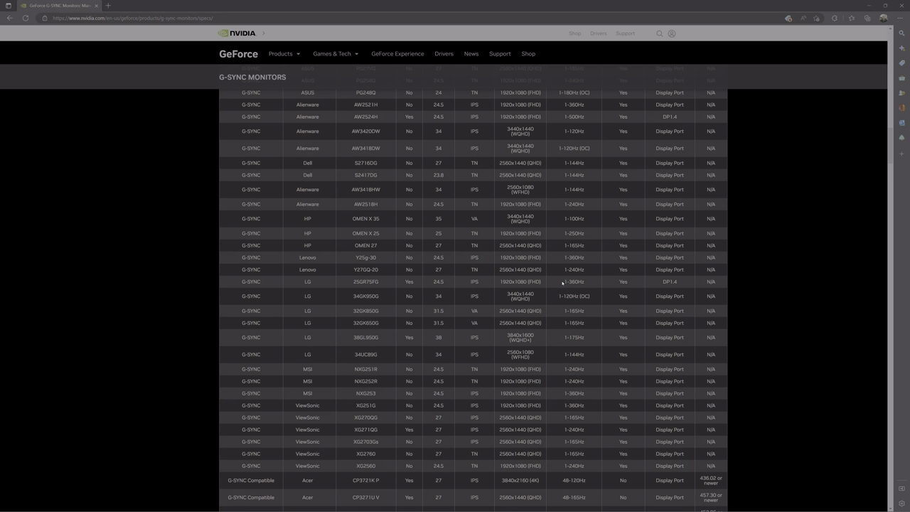
scroll(562, 283, "down", 5)
scroll(561, 211, "up", 2)
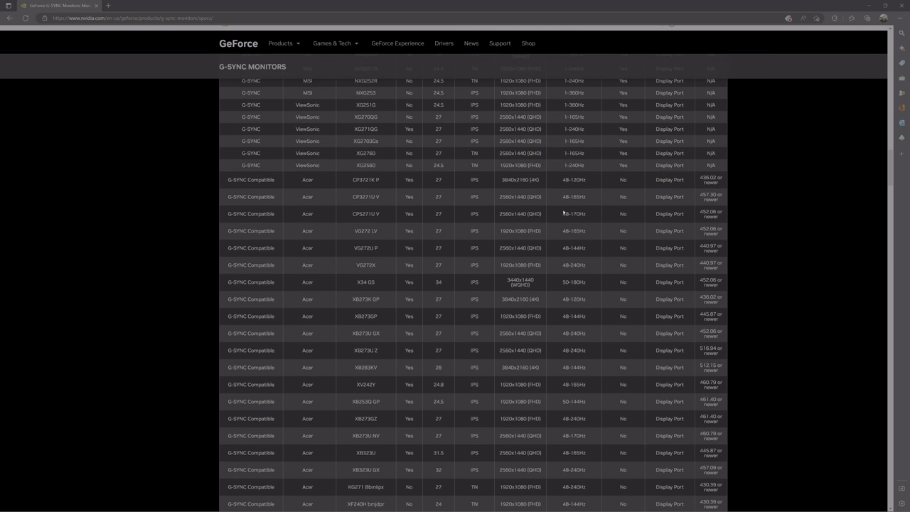
scroll(554, 213, "down", 2)
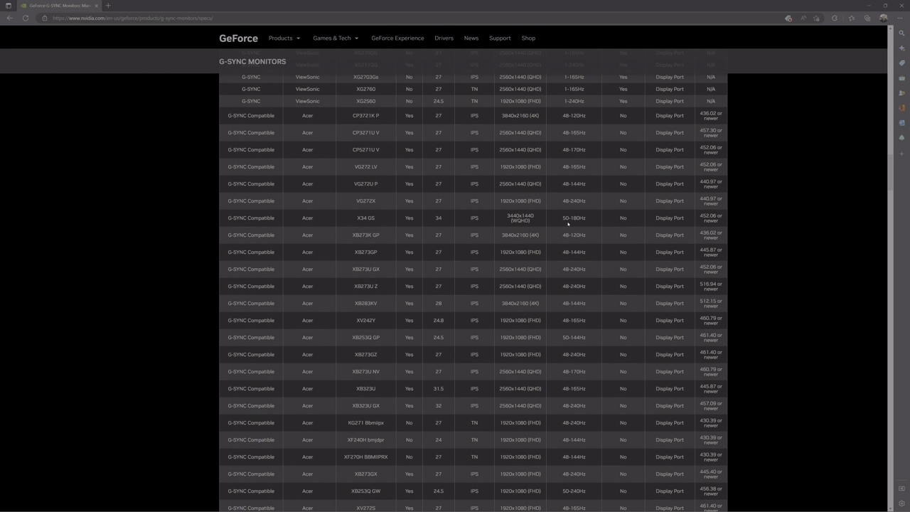
scroll(560, 198, "down", 3)
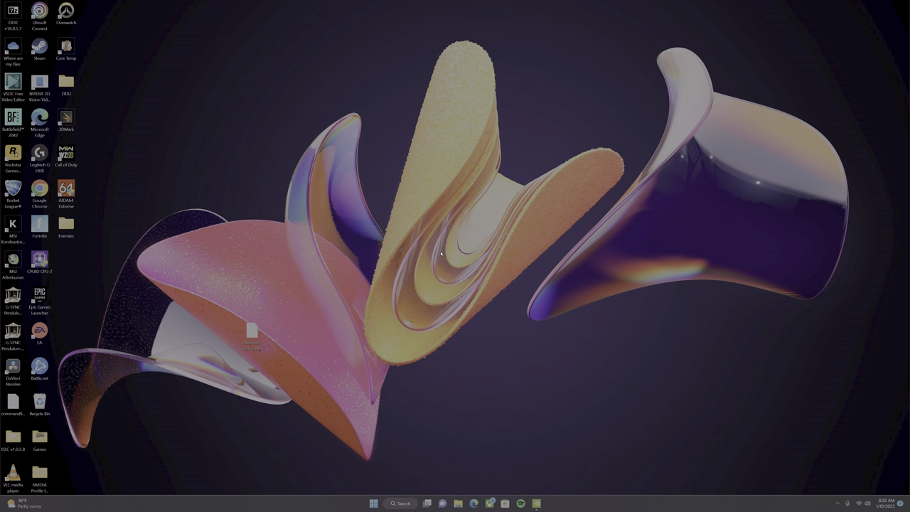
Switch to NVIDIA Control Panel from the desktop, show the global 3D settings, and open the Set up G-SYNC page.
right_click(440, 253)
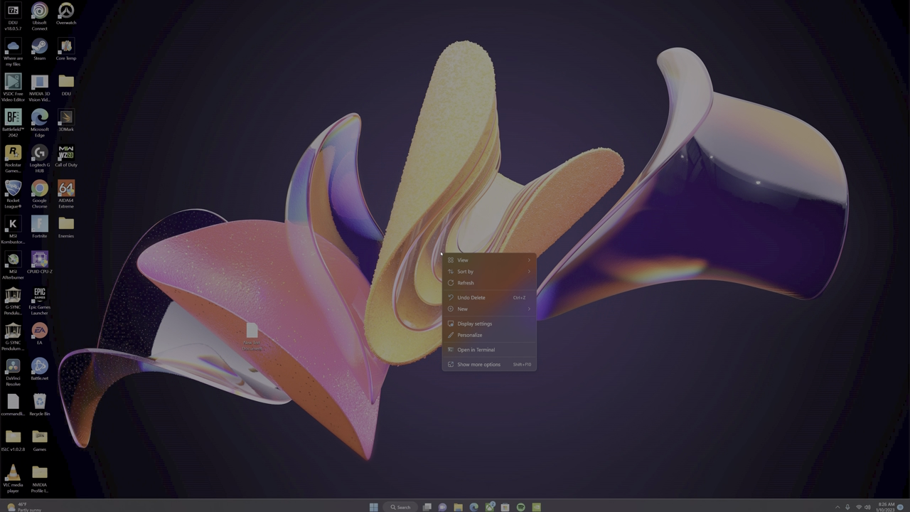
left_click(483, 364)
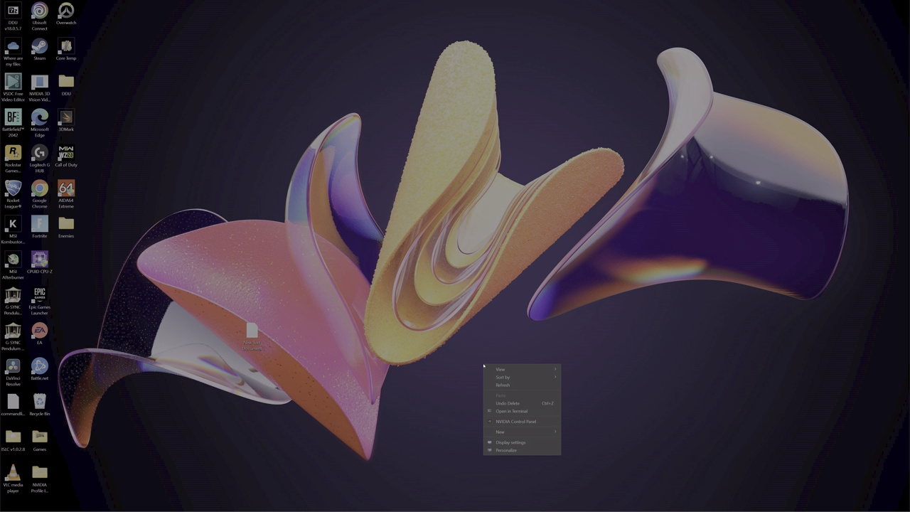
left_click(508, 423)
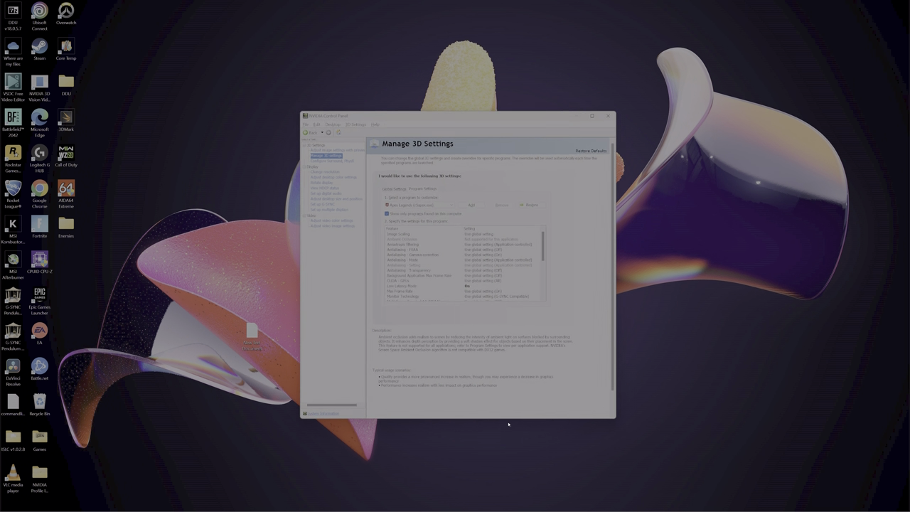
left_click(388, 173)
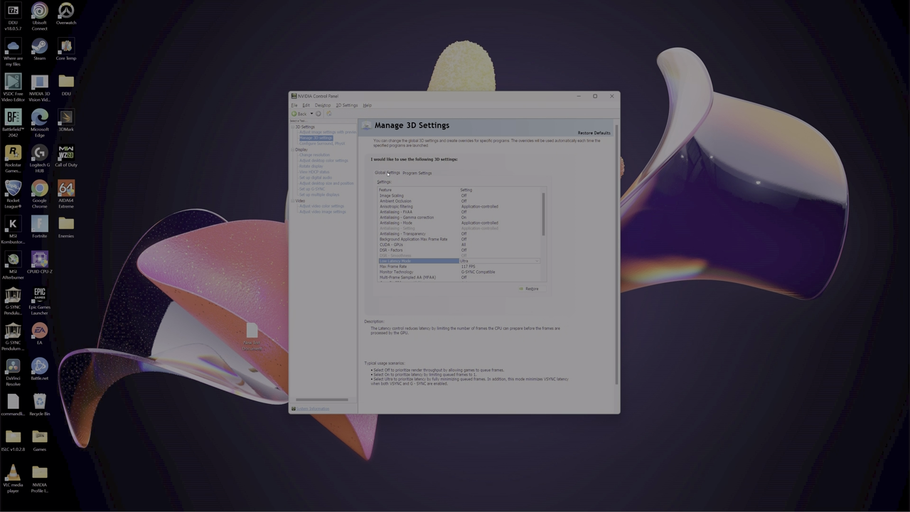
left_click(314, 190)
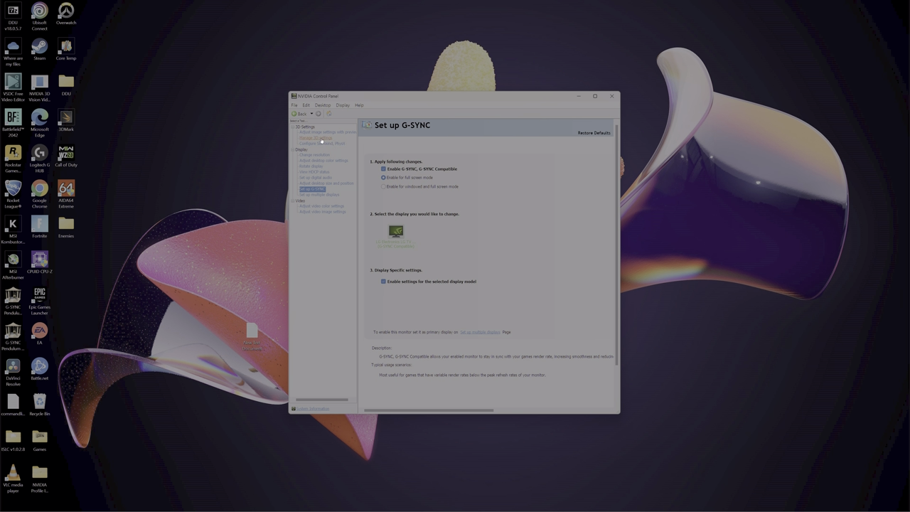
Return to the global settings under Manage 3D Settings and select the Vertical sync setting.
left_click(322, 139)
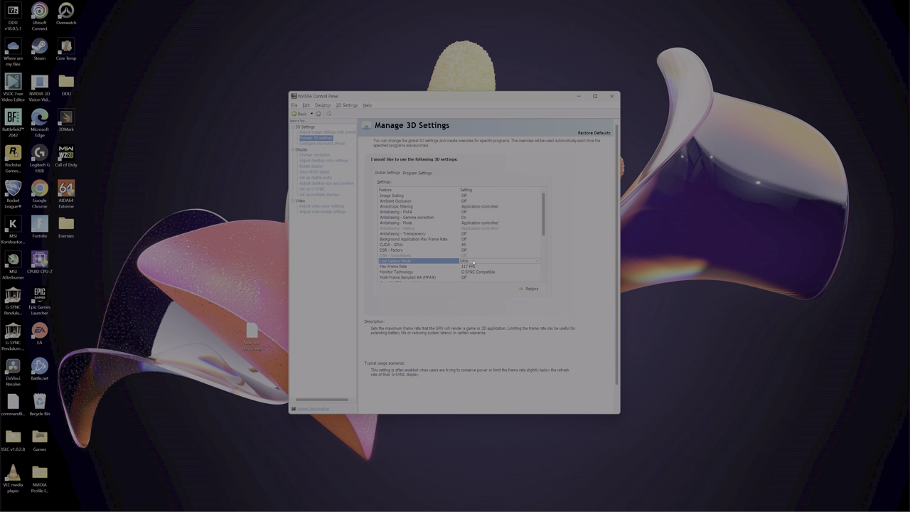
scroll(544, 252, "down", 5)
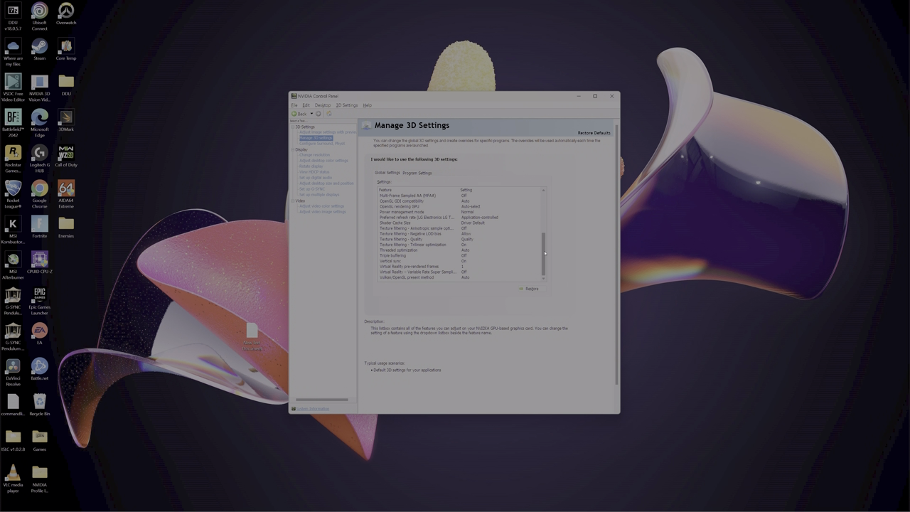
scroll(548, 245, "up", 2)
scroll(553, 245, "down", 3)
mouse_move(395, 261)
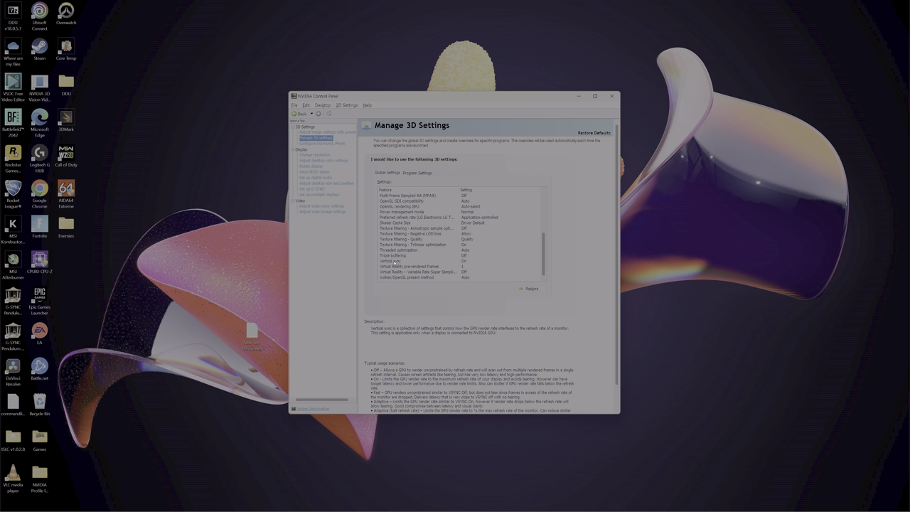
left_click(395, 261)
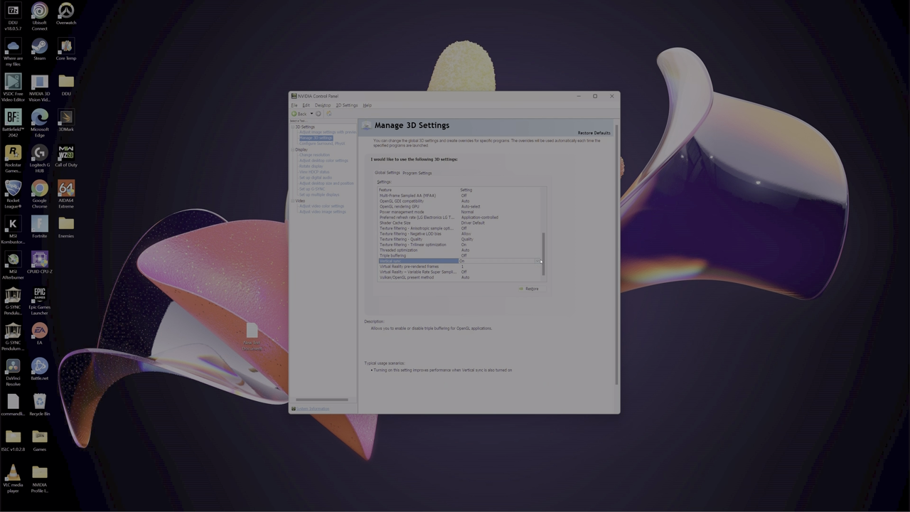
Set Low Latency Mode to Ultra in the global 3D settings.
left_click_drag(542, 258, 546, 235)
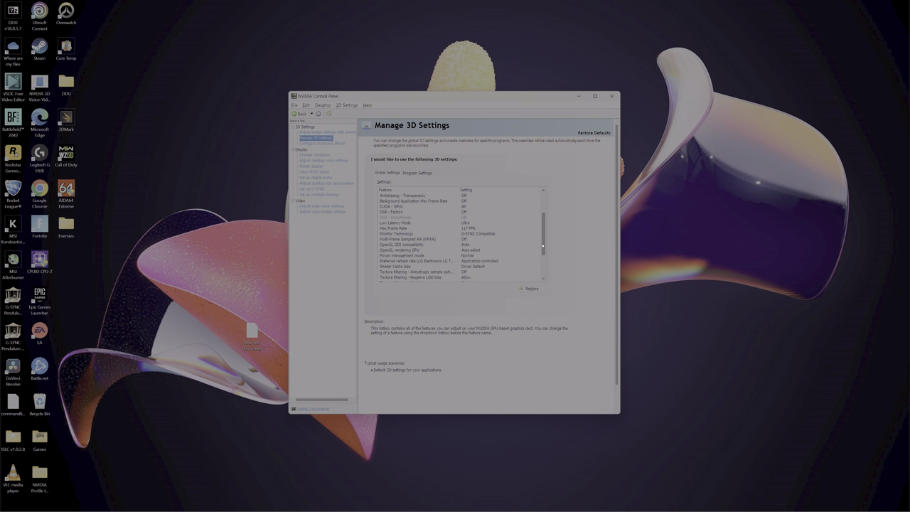
left_click(477, 221)
left_click(477, 222)
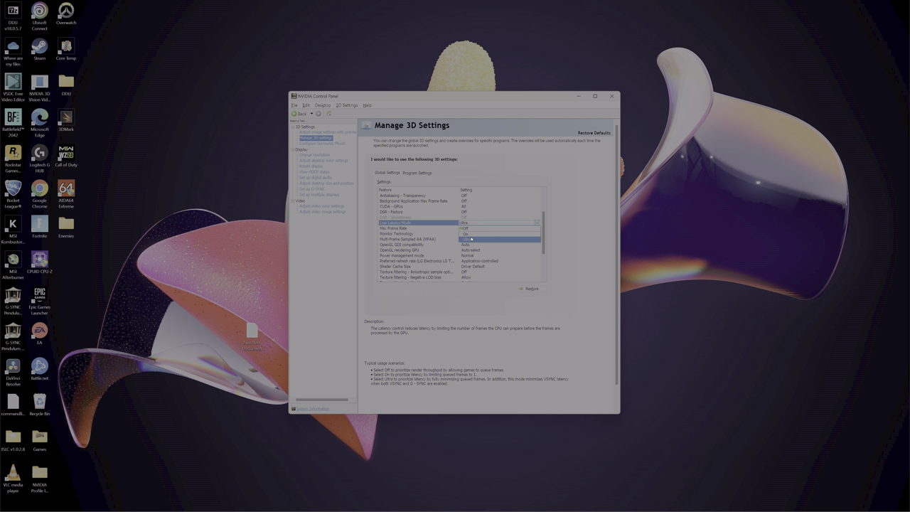
left_click(470, 239)
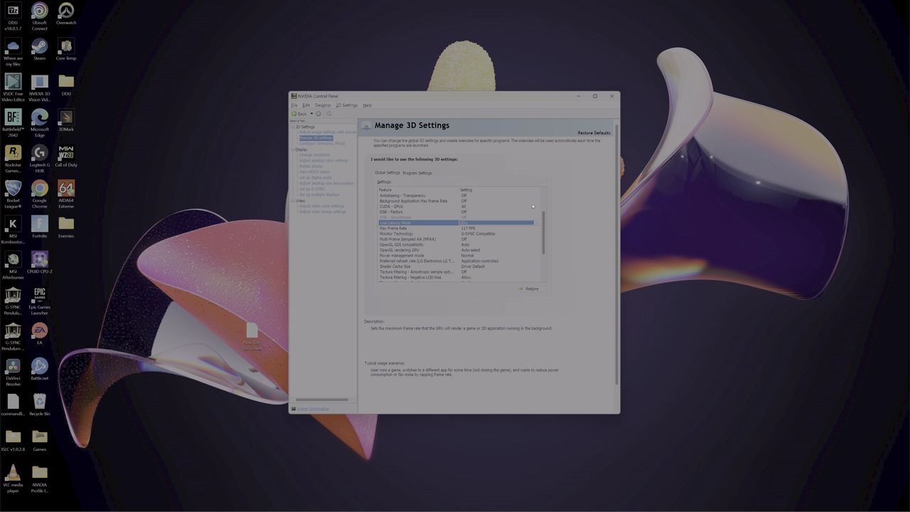
scroll(544, 229, "down", 1)
scroll(545, 229, "up", 1)
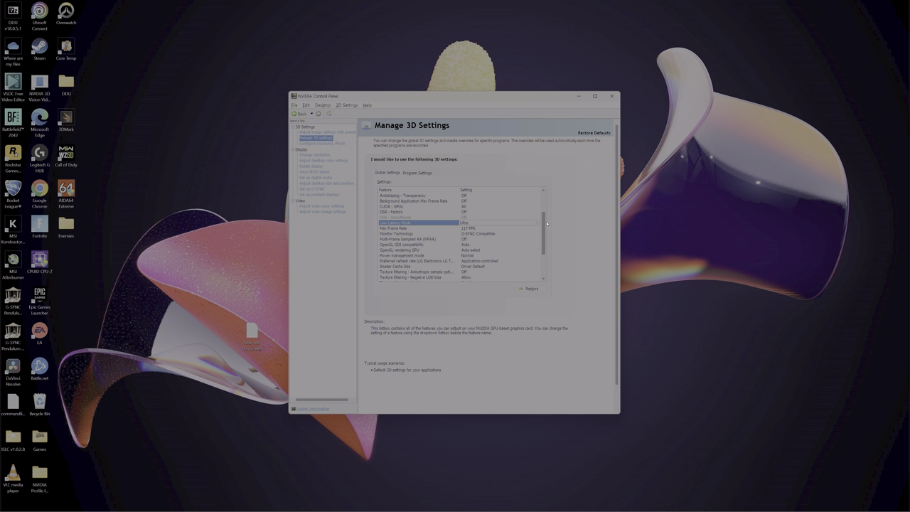
mouse_move(474, 226)
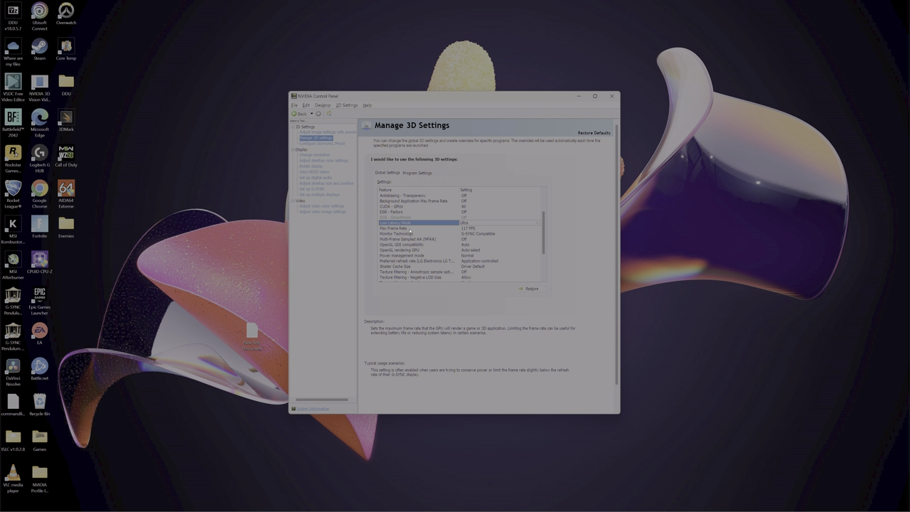
left_click(469, 223)
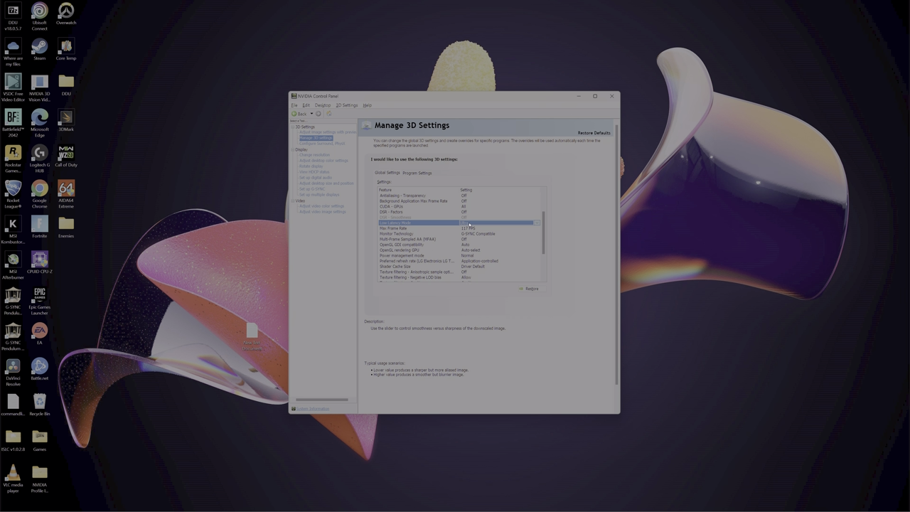
left_click(465, 224)
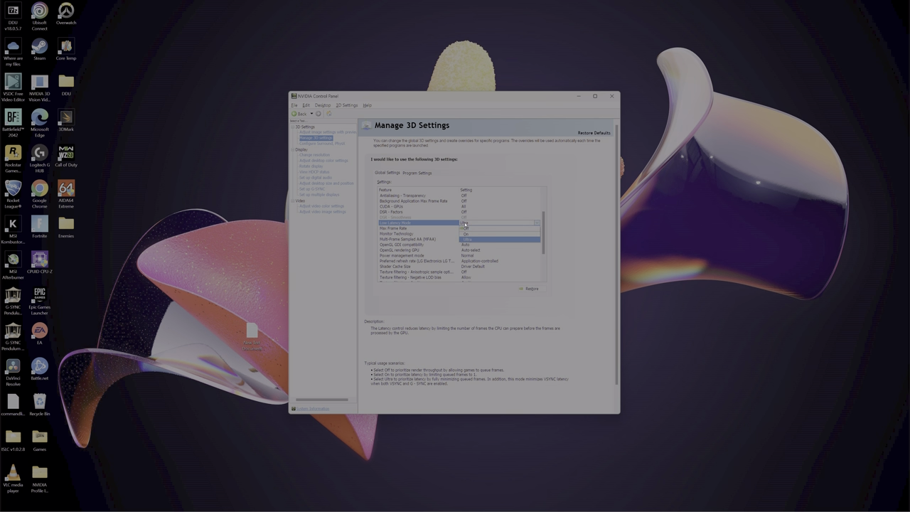
left_click(469, 240)
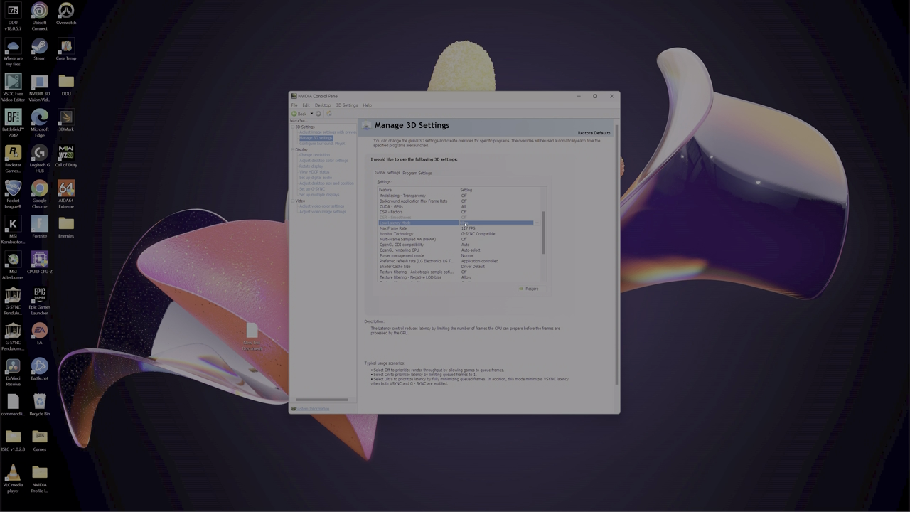
Open the Max Frame Rate options in the global 3D settings, view them, and cancel without changing the limit.
left_click(403, 228)
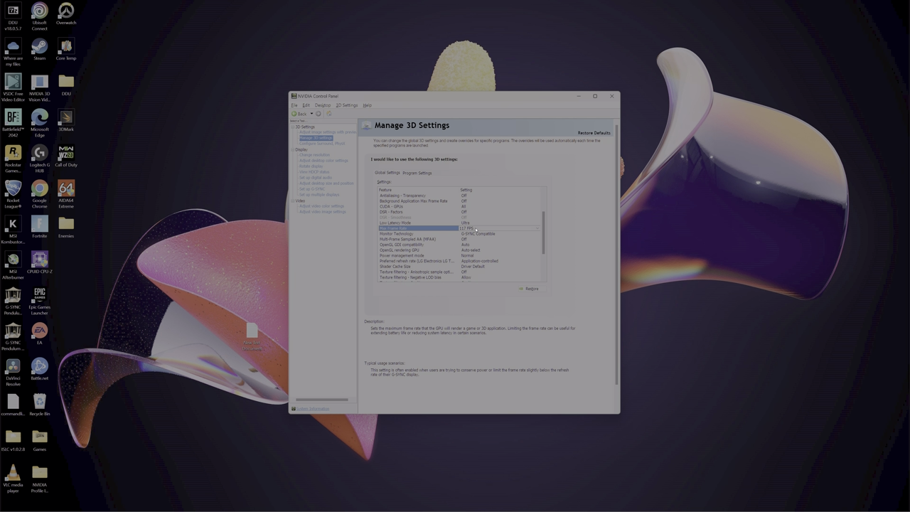
left_click(475, 228)
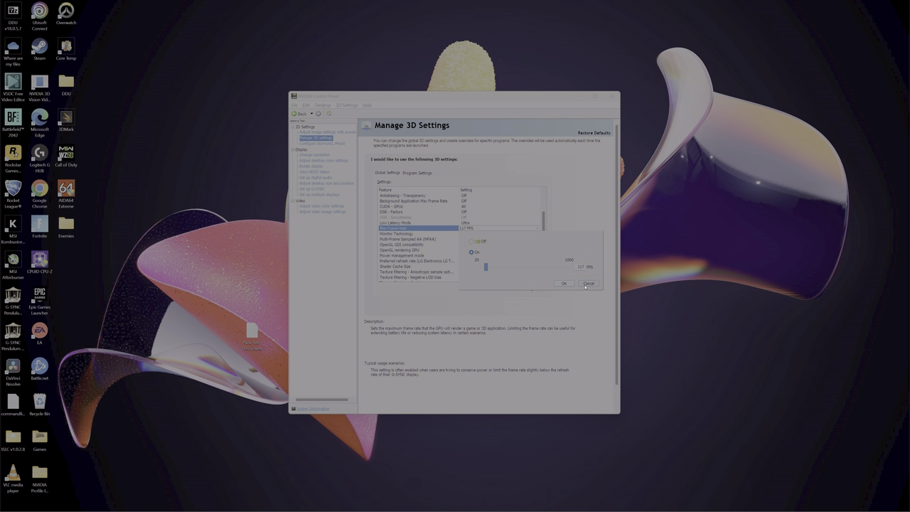
left_click(586, 285)
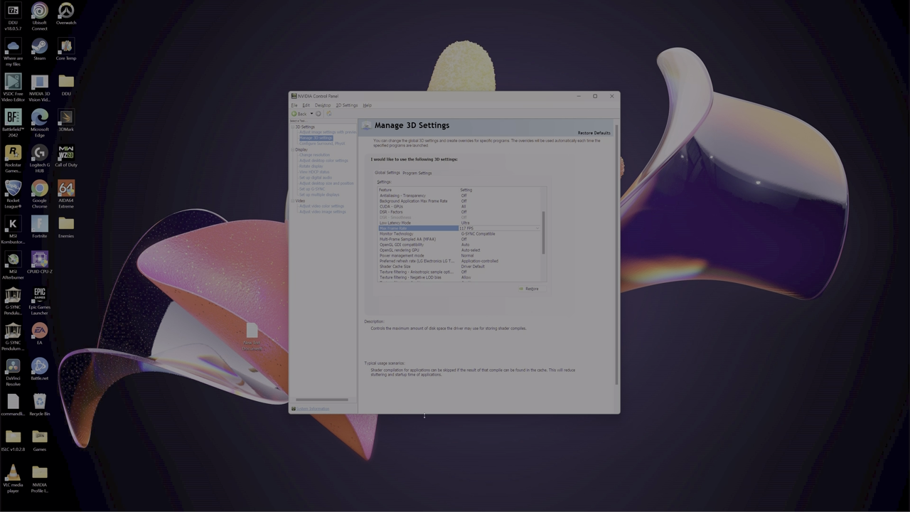
scroll(483, 242, "down", 1)
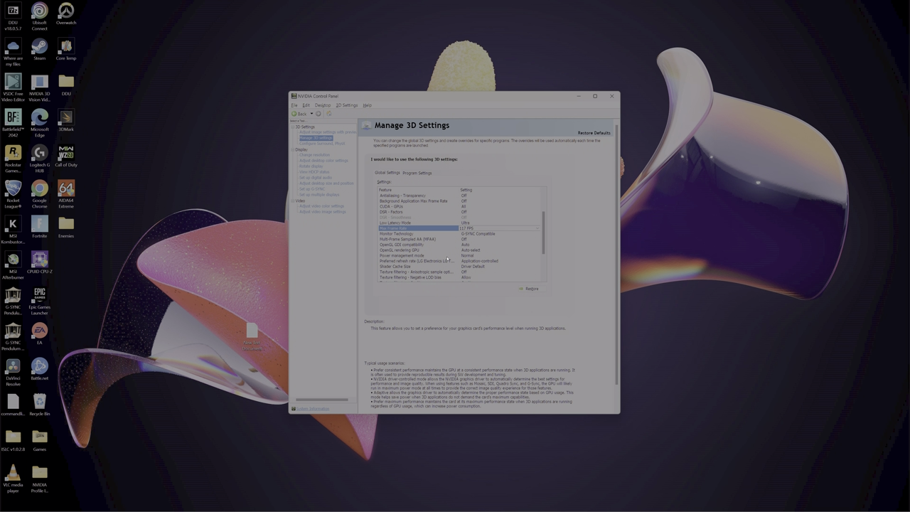
Show the program-specific 3D settings and select Overwatch 2 as the program to customize.
left_click(421, 174)
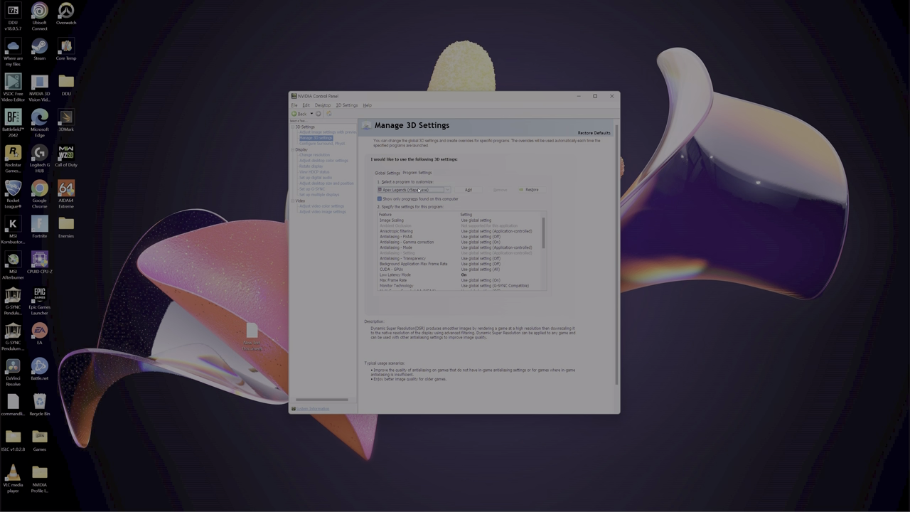
left_click(399, 172)
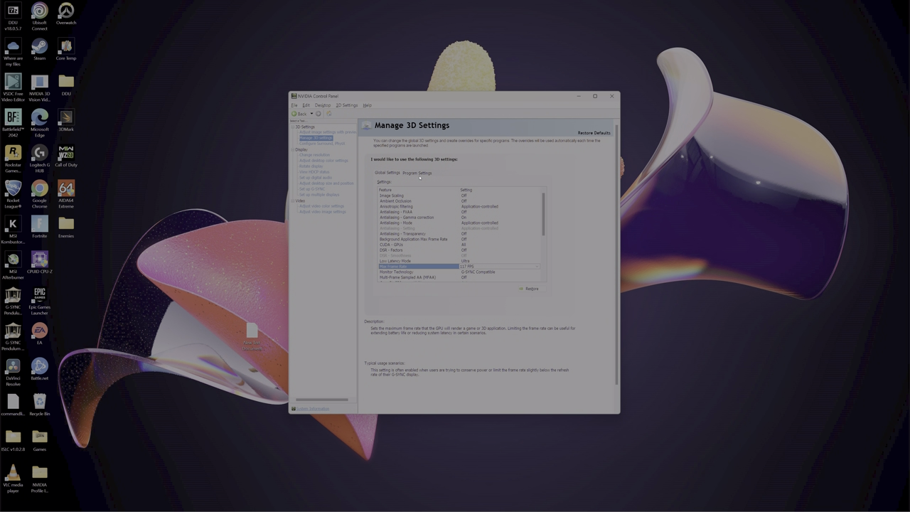
left_click(421, 173)
left_click(426, 189)
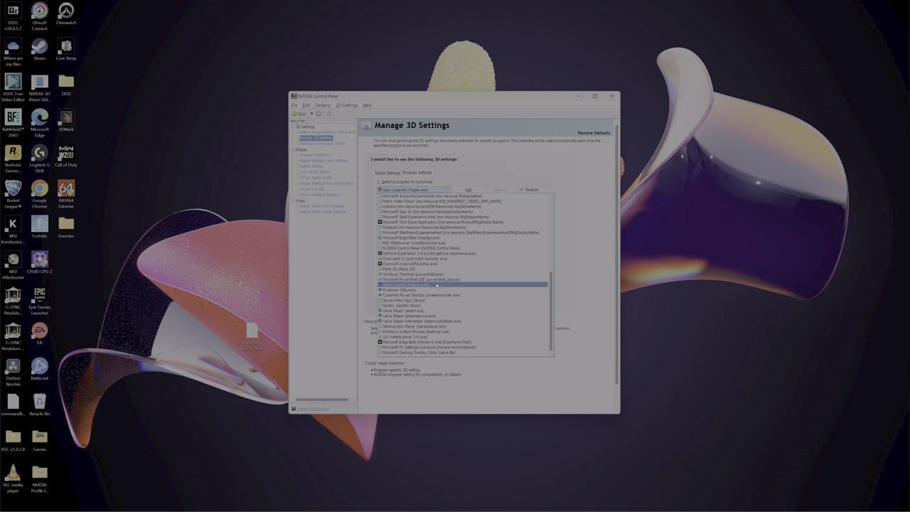
left_click(544, 259)
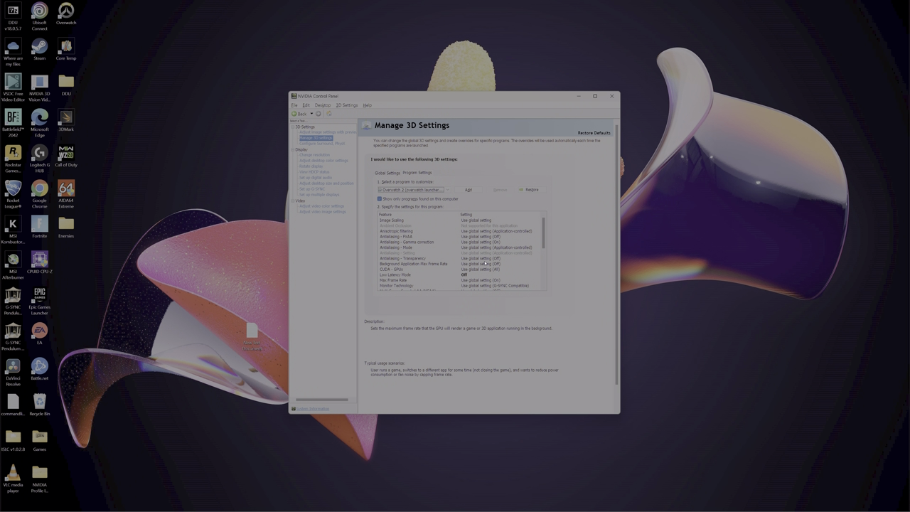
Examine Overwatch 2's Low Latency Mode, Max Frame Rate and Vertical sync overrides, and close NVIDIA Control Panel.
scroll(484, 262, "down", 2)
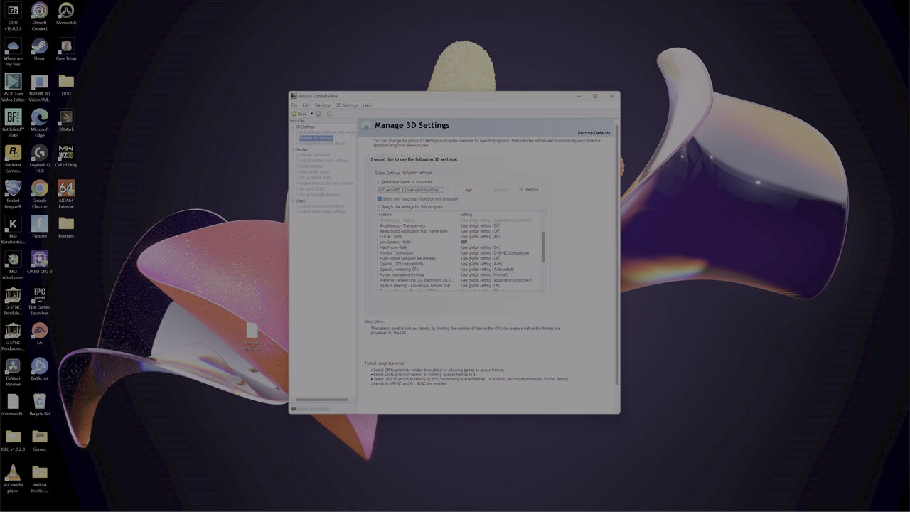
scroll(471, 259, "down", 3)
left_click(464, 269)
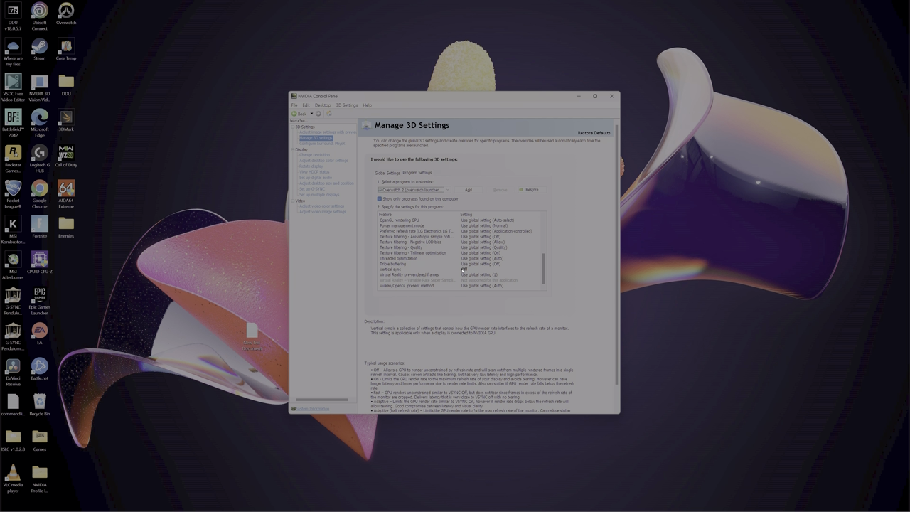
scroll(463, 269, "up", 5)
left_click(415, 275)
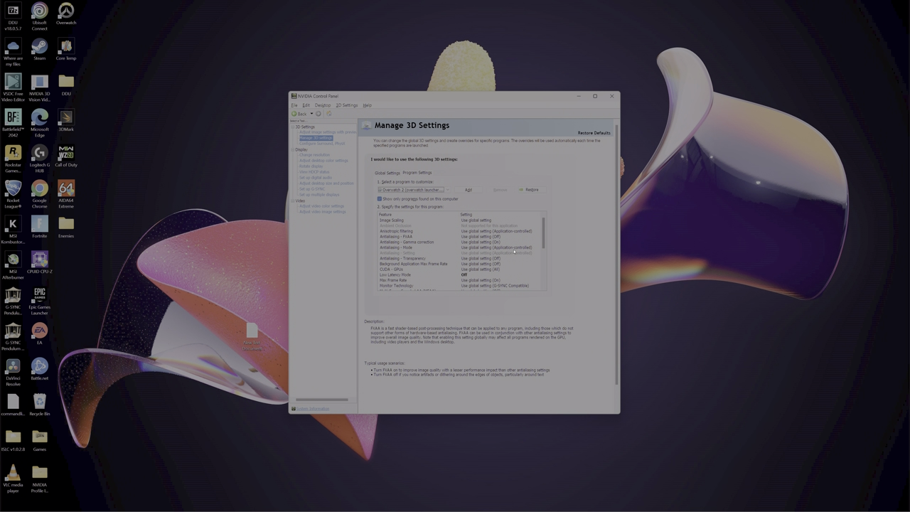
scroll(498, 256, "down", 4)
scroll(469, 282, "up", 4)
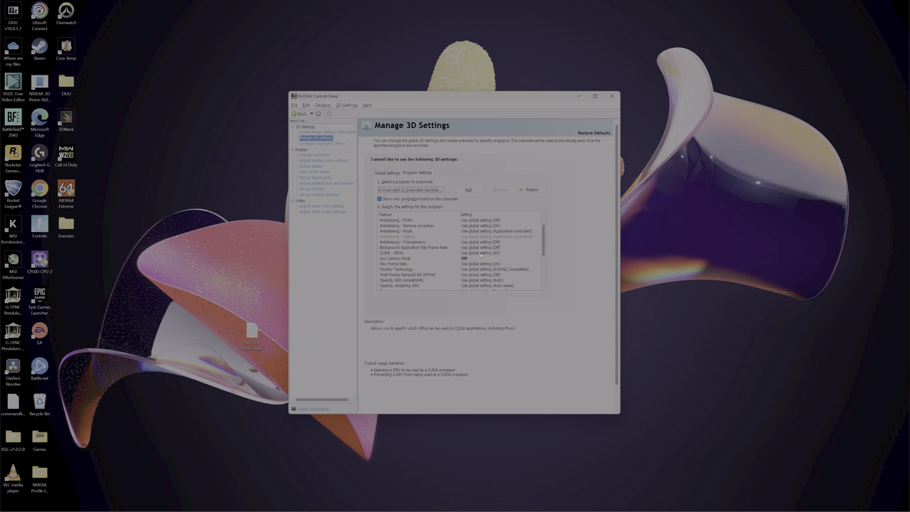
scroll(463, 274, "down", 2)
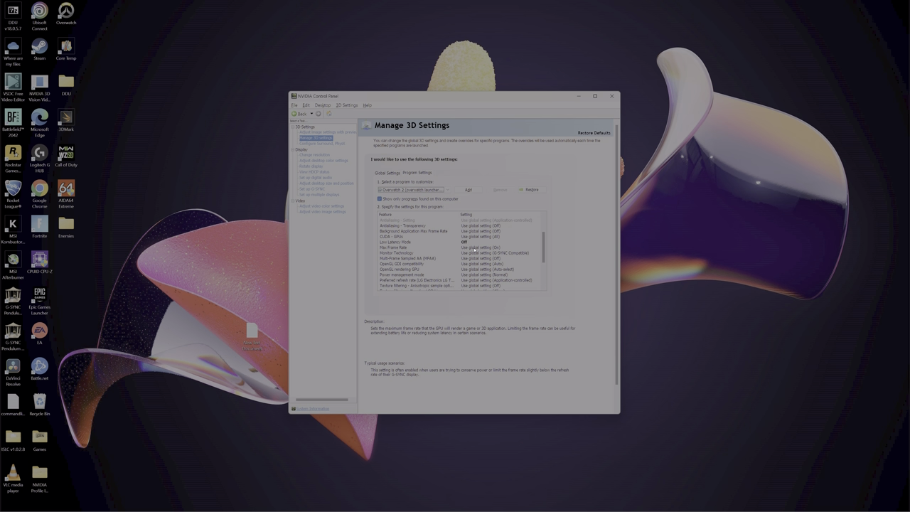
scroll(475, 251, "down", 3)
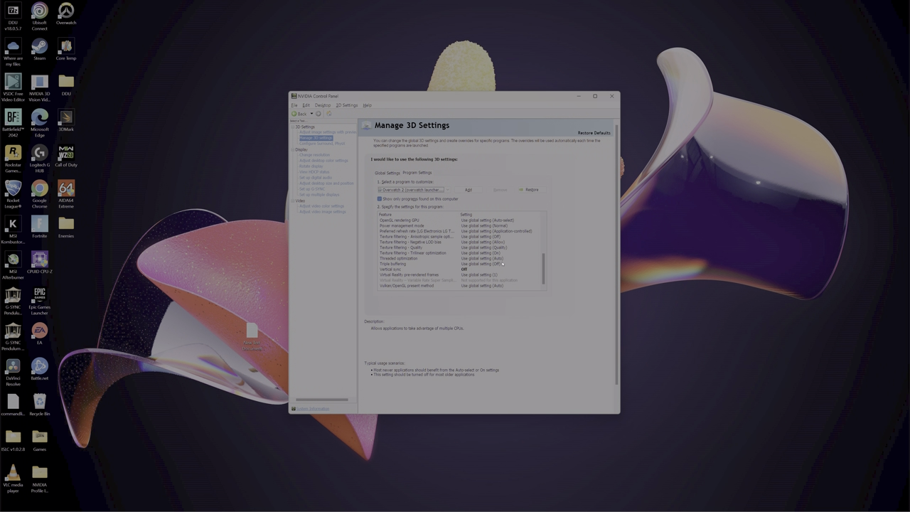
left_click(611, 96)
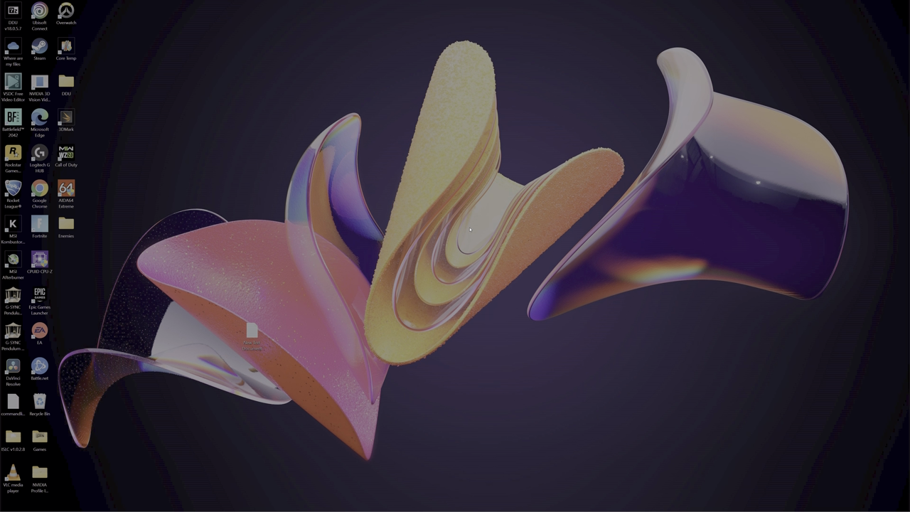